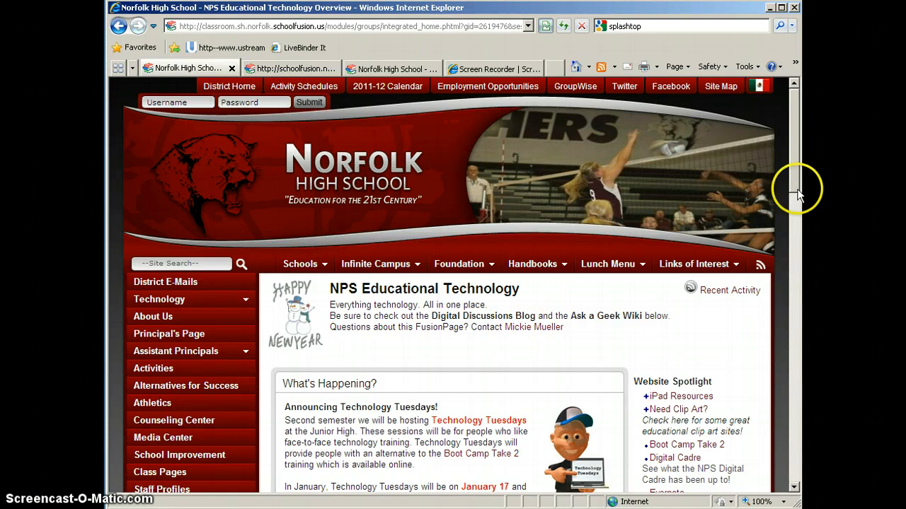
Open the Kidblog entry under On Demand Training and look through its instructions and screenshots
{"action": "left_click_drag", "start_coordinate": [794, 180], "coordinate": [796, 340]}
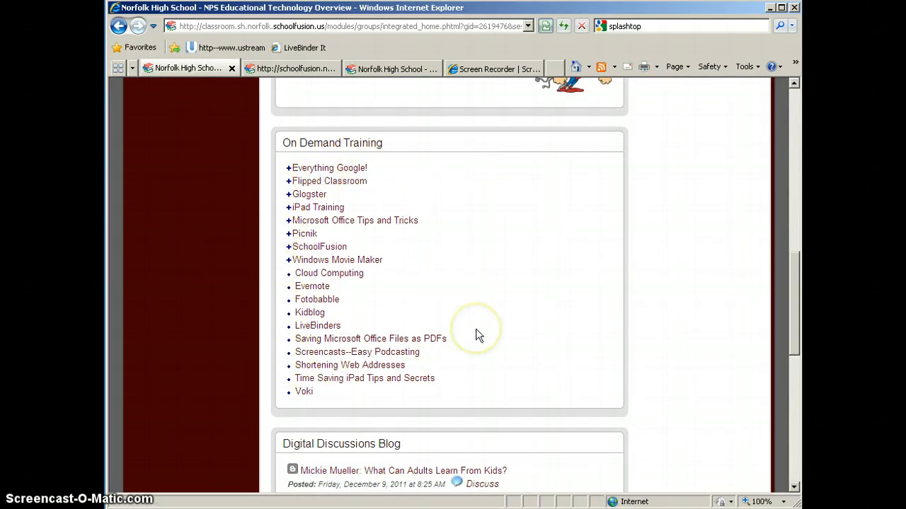
{"action": "left_click", "coordinate": [309, 313]}
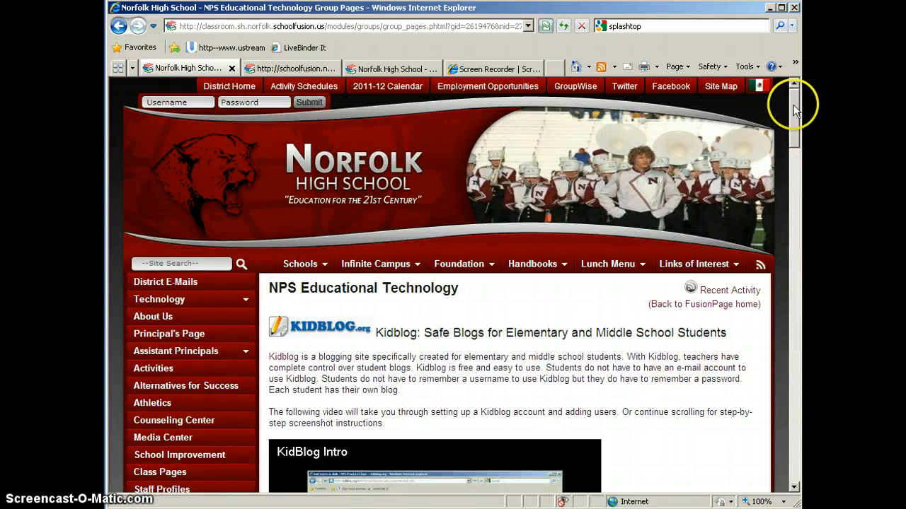
{"action": "left_click_drag", "start_coordinate": [793, 106], "coordinate": [794, 252]}
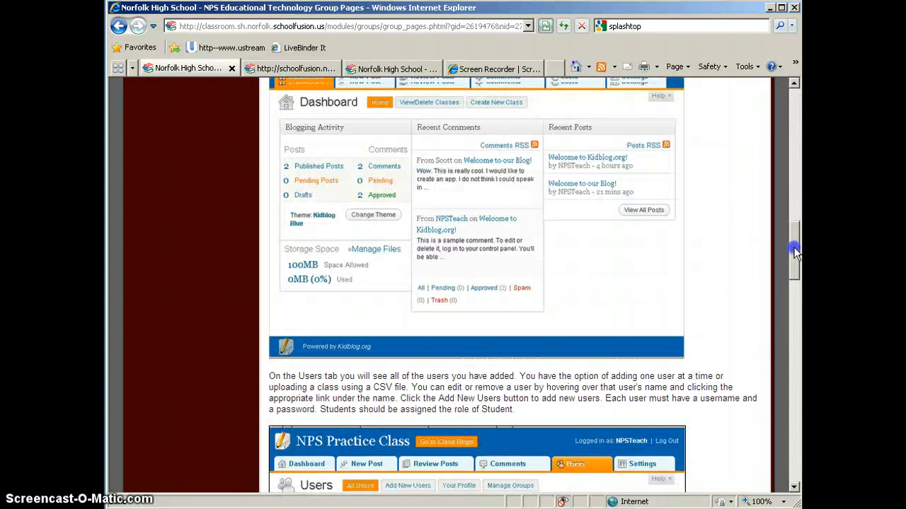
{"action": "left_click_drag", "start_coordinate": [794, 201], "coordinate": [794, 106]}
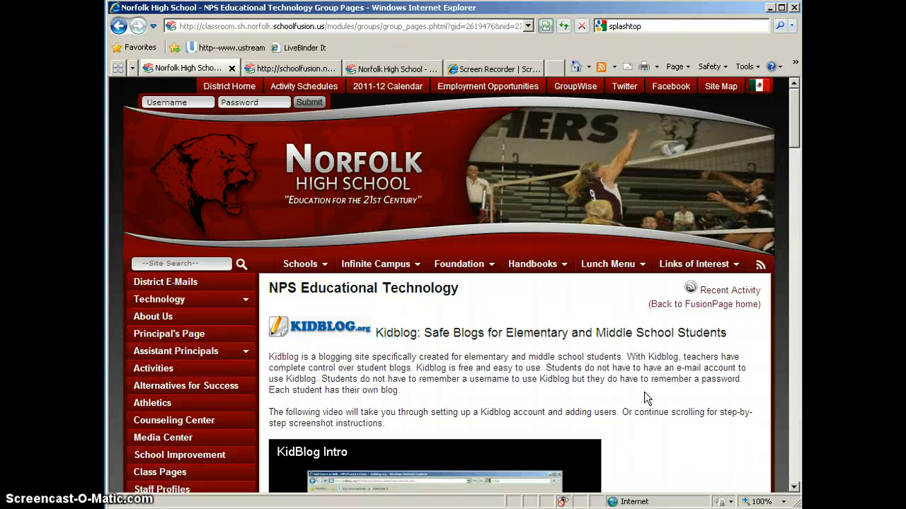
Add the Web Pages FusionTool to the INFO TECH APPS I: S1 - 8 class page
{"action": "left_click", "coordinate": [425, 71]}
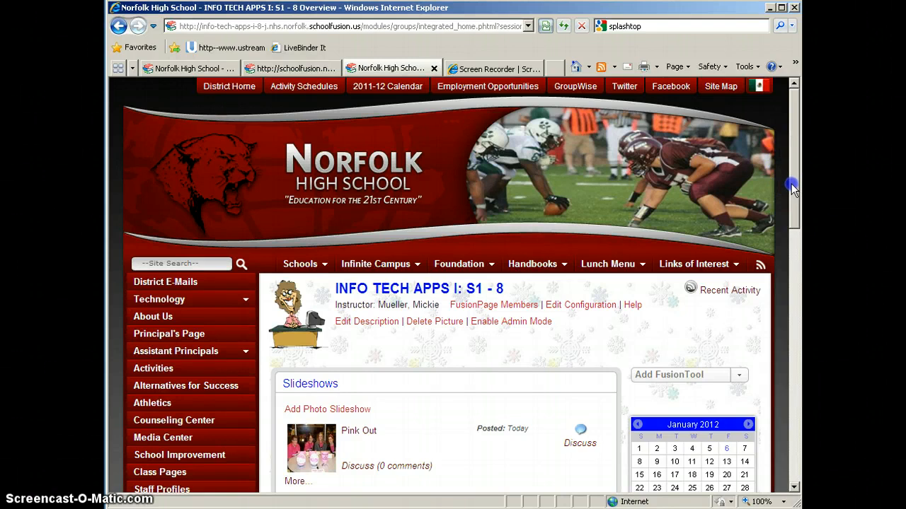
{"action": "left_click_drag", "start_coordinate": [791, 222], "coordinate": [795, 300]}
{"action": "left_click_drag", "start_coordinate": [795, 339], "coordinate": [796, 231]}
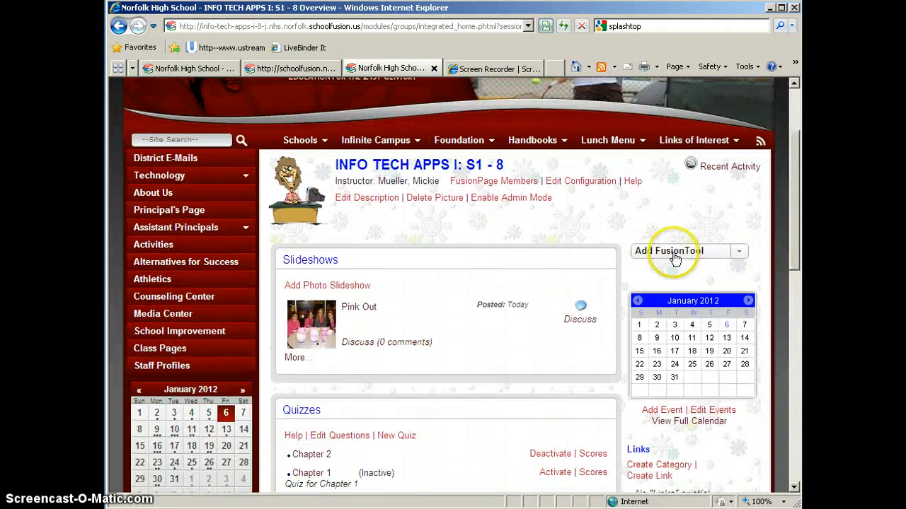
{"action": "left_click", "coordinate": [674, 253]}
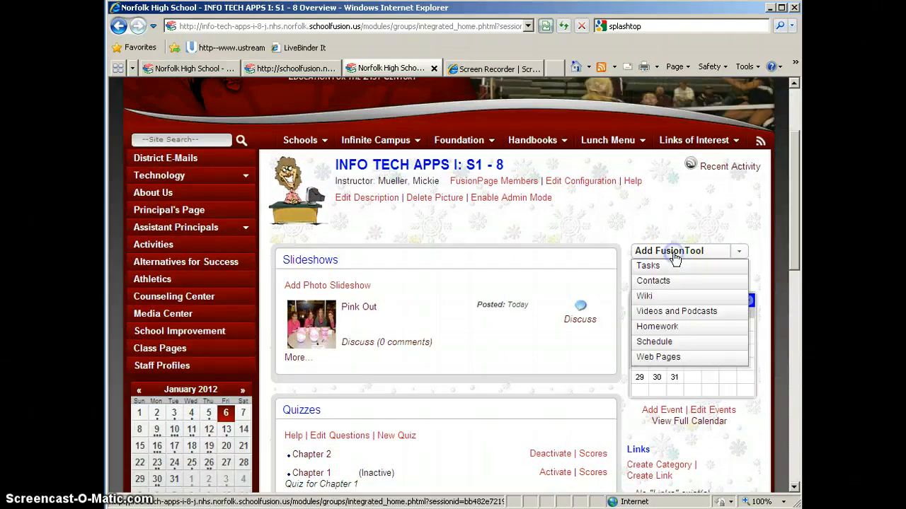
{"action": "left_click", "coordinate": [656, 358]}
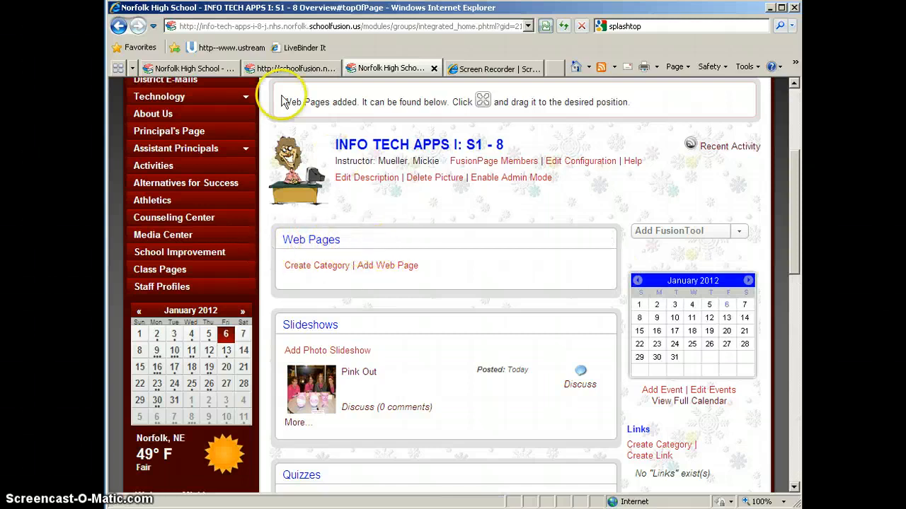
Return to the NPS Educational Technology FusionPage home and view its On Demand Training section
{"action": "left_click", "coordinate": [212, 68]}
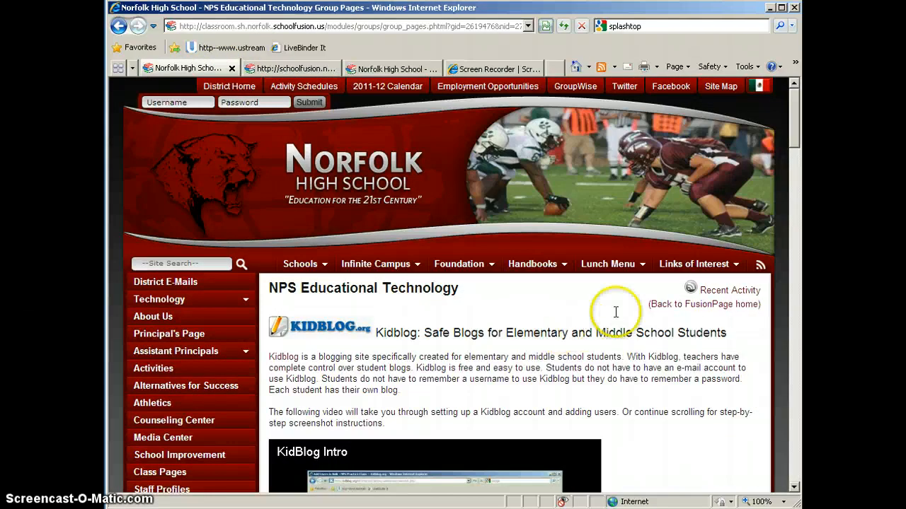
{"action": "left_click", "coordinate": [673, 304]}
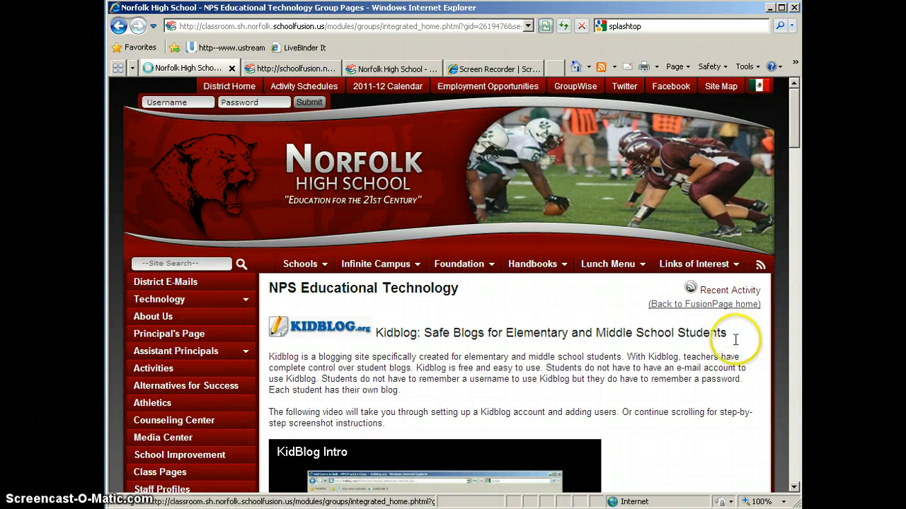
{"action": "scroll", "coordinate": [789, 212], "scroll_direction": "down", "scroll_amount": 3}
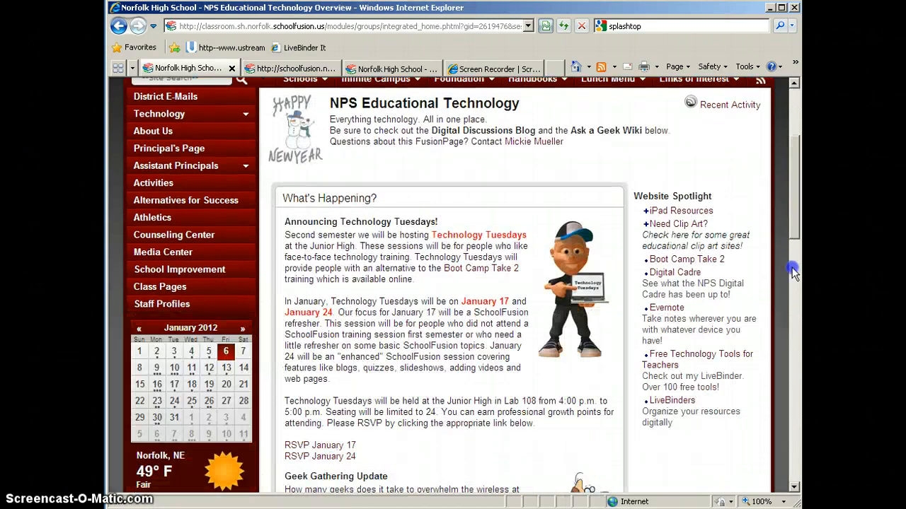
{"action": "left_click", "coordinate": [793, 272]}
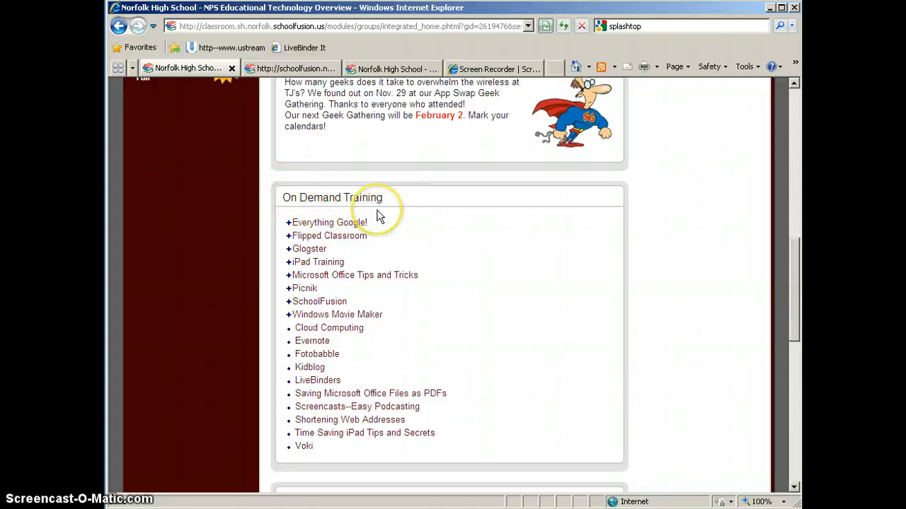
Go back to the class page and look at the title editing and category options of the Web Pages section
{"action": "left_click", "coordinate": [402, 69]}
{"action": "mouse_move", "coordinate": [347, 246]}
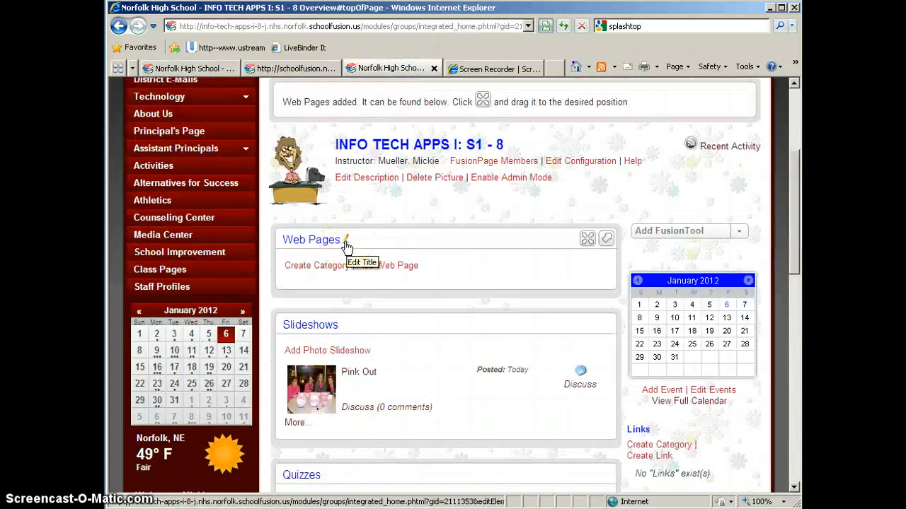
{"action": "left_click", "coordinate": [346, 243]}
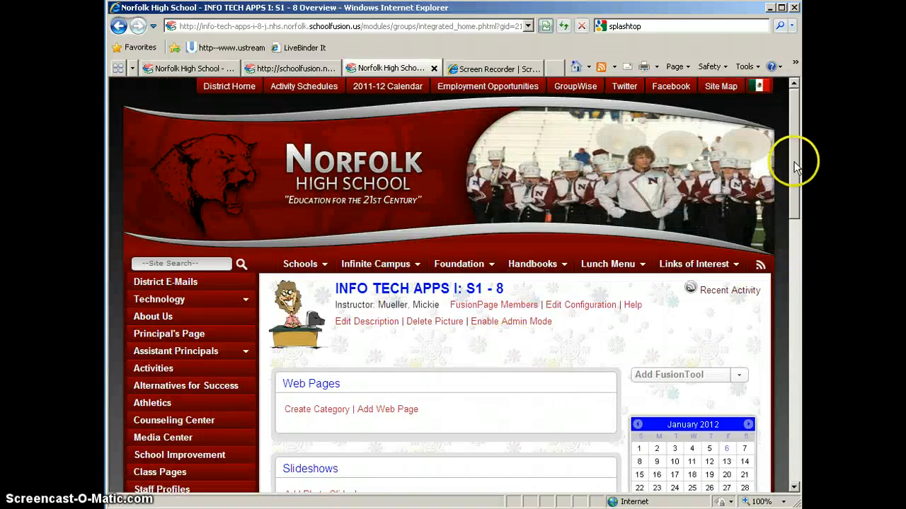
{"action": "left_click_drag", "start_coordinate": [794, 164], "coordinate": [792, 234]}
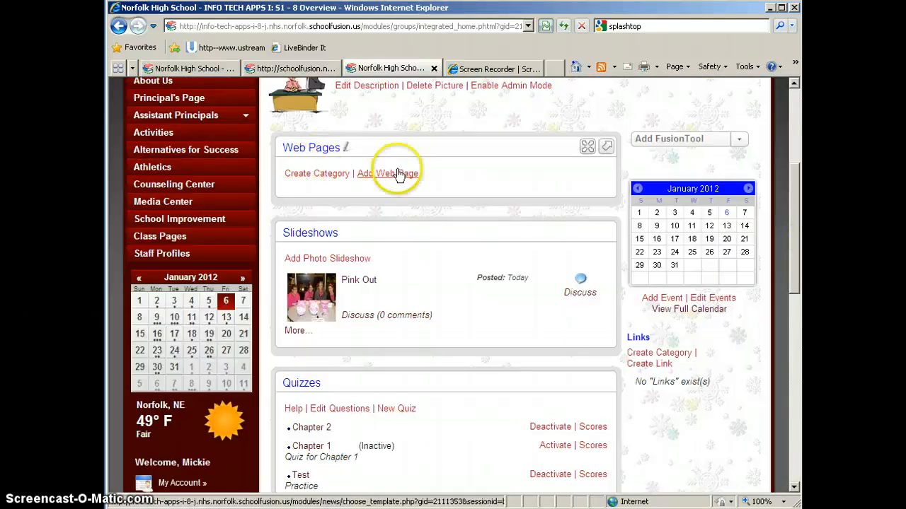
{"action": "left_click", "coordinate": [306, 178]}
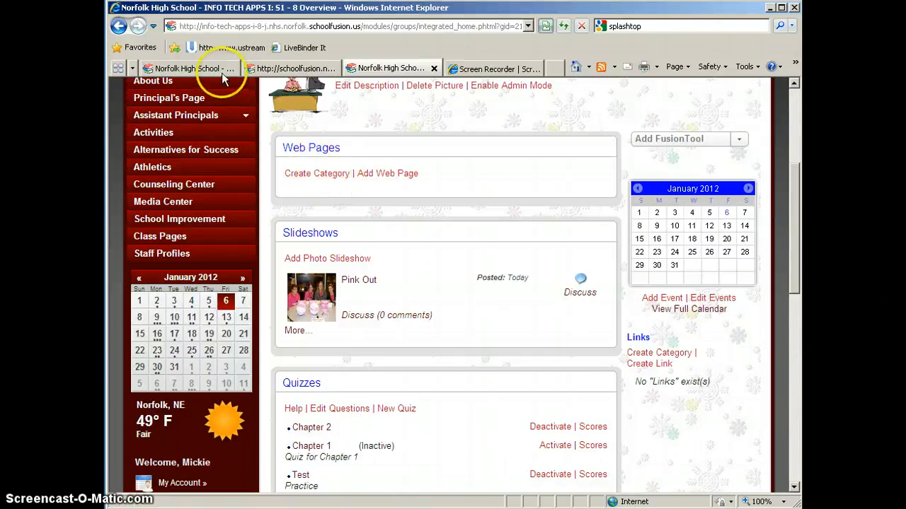
Expand the Everything Google! category in the On Demand Training list on the NPS Educational Technology page
{"action": "left_click", "coordinate": [188, 68]}
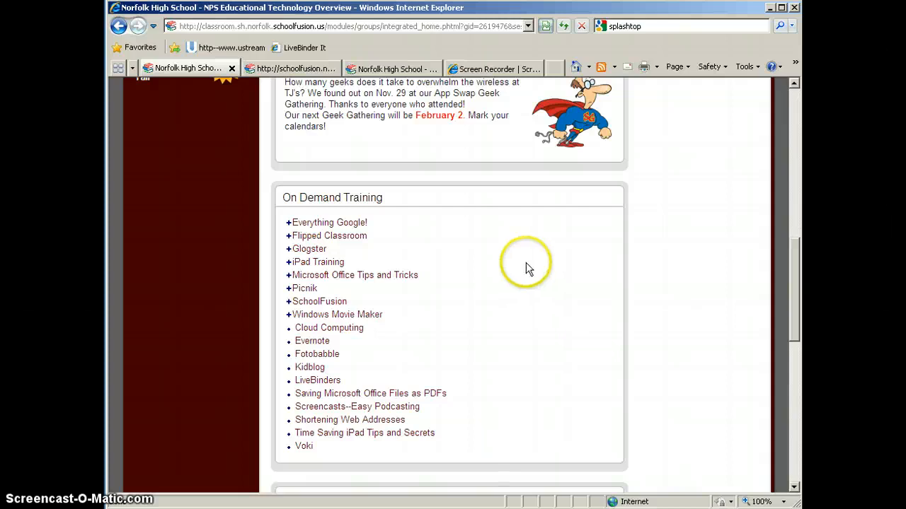
{"action": "left_click", "coordinate": [315, 224]}
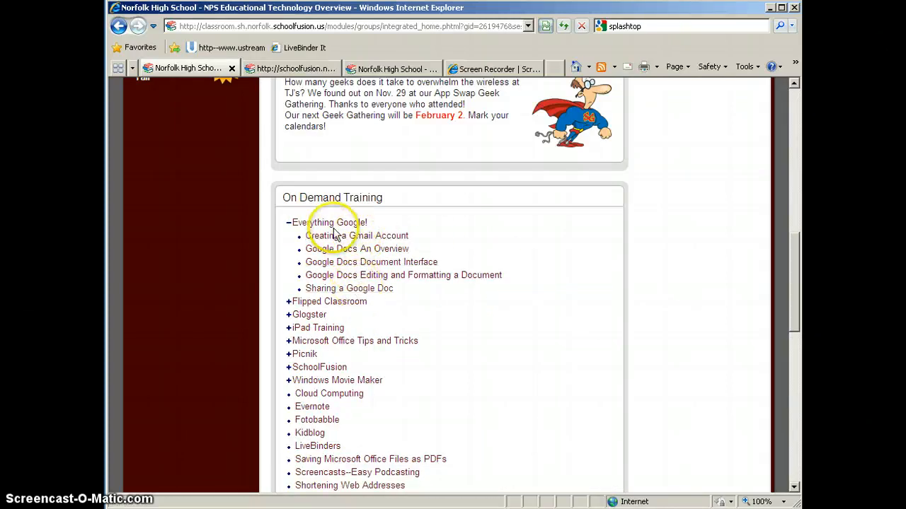
Start a new web page on the class page, title it "Chapter 1" and place the cursor in its content area
{"action": "left_click", "coordinate": [392, 69]}
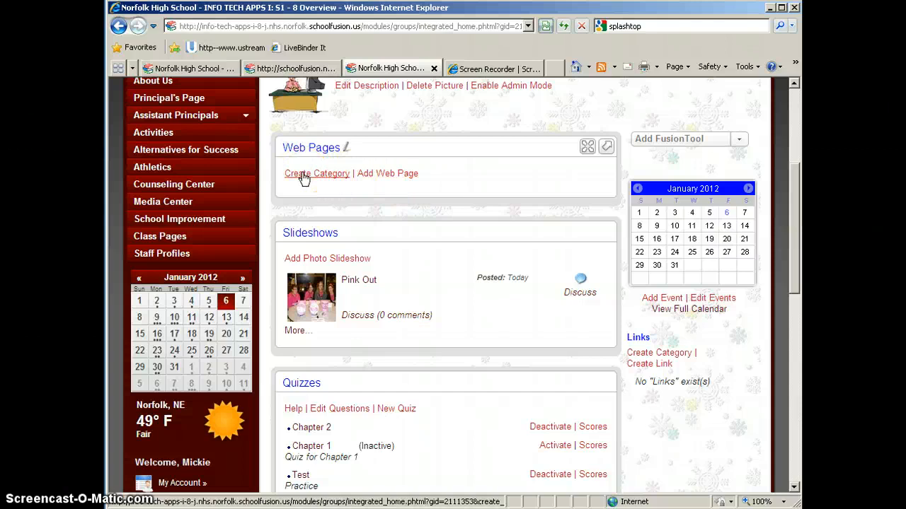
{"action": "left_click", "coordinate": [393, 176]}
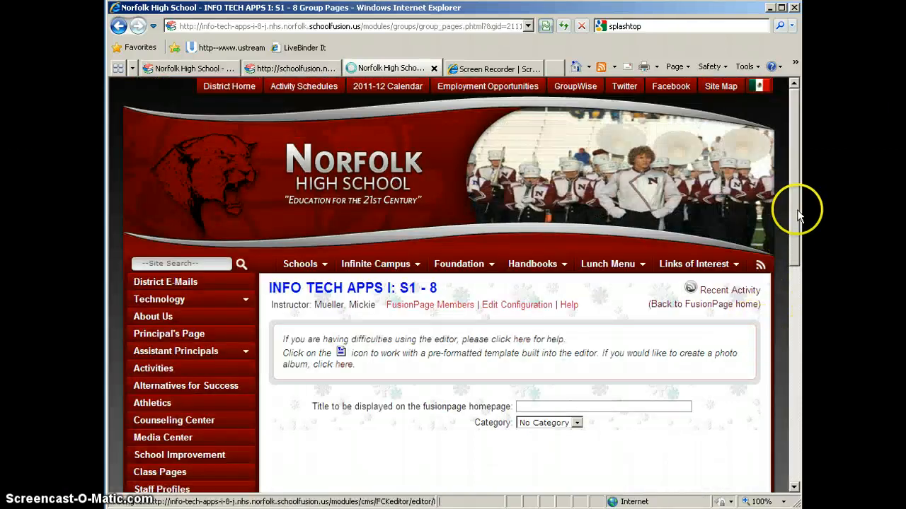
{"action": "left_click_drag", "start_coordinate": [798, 141], "coordinate": [794, 205]}
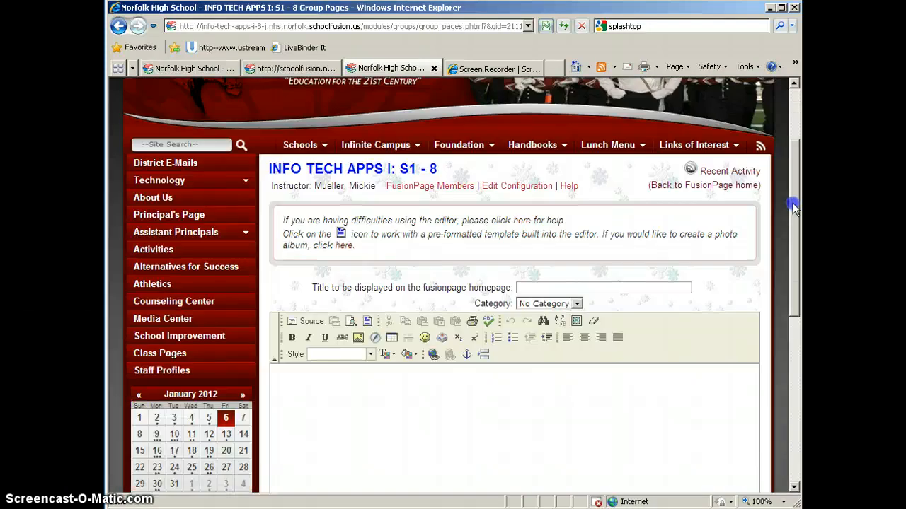
{"action": "left_click_drag", "start_coordinate": [793, 244], "coordinate": [793, 244]}
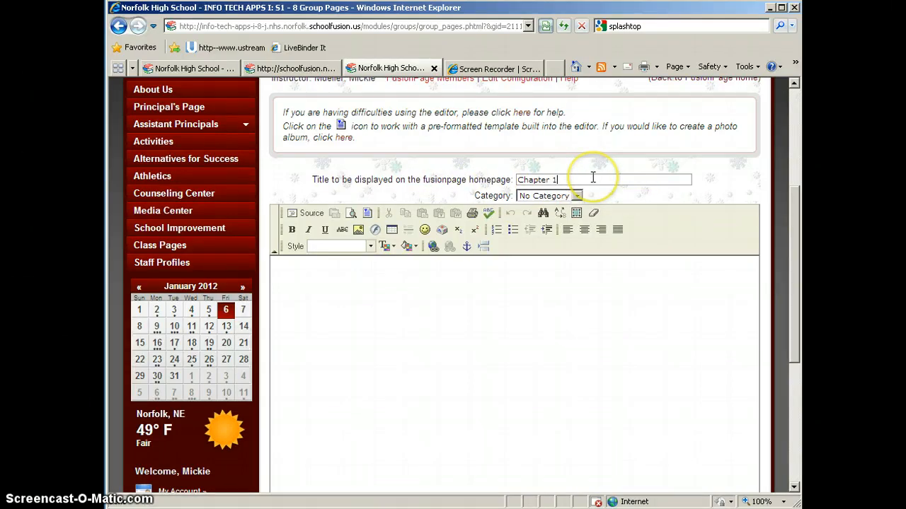
{"action": "left_click", "coordinate": [292, 264]}
{"action": "left_click_drag", "start_coordinate": [795, 239], "coordinate": [795, 317]}
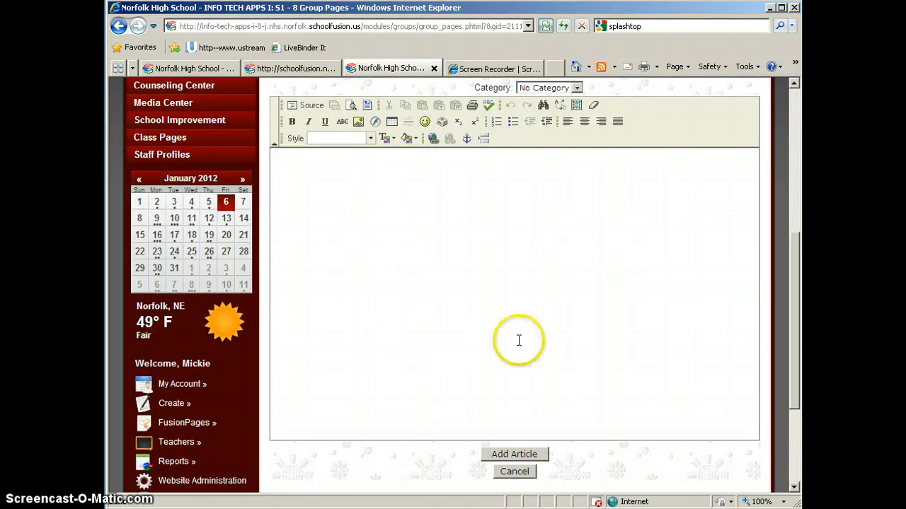
{"action": "left_click", "coordinate": [286, 164]}
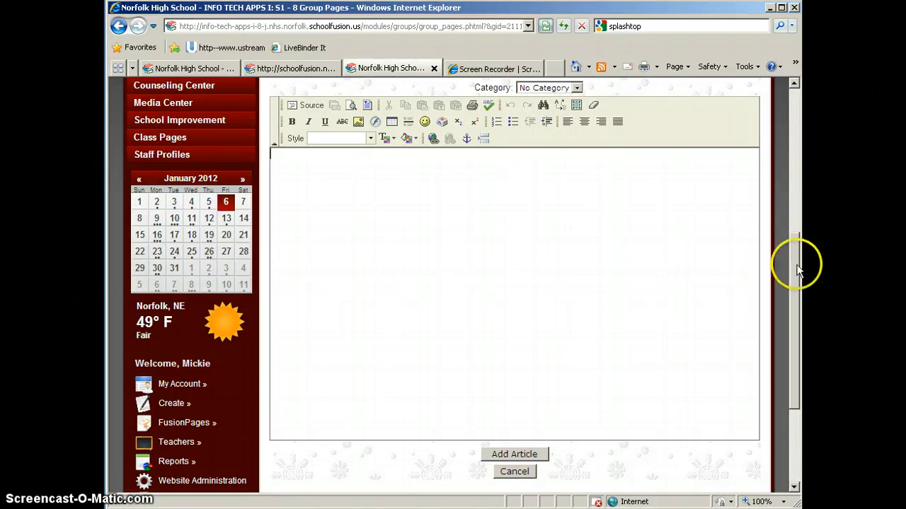
Apply the "2 Column w/Header" content template to the page with Replace actual contents enabled
{"action": "left_click_drag", "start_coordinate": [797, 269], "coordinate": [795, 206]}
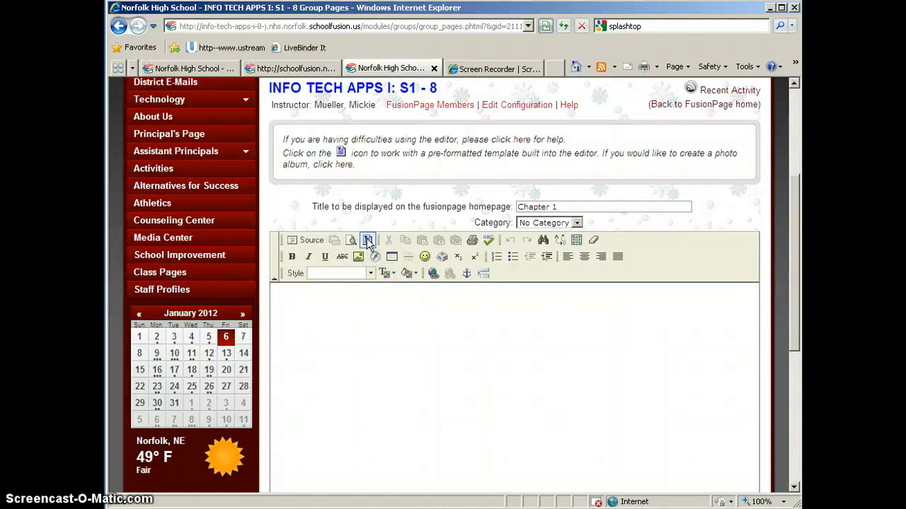
{"action": "left_click", "coordinate": [368, 240]}
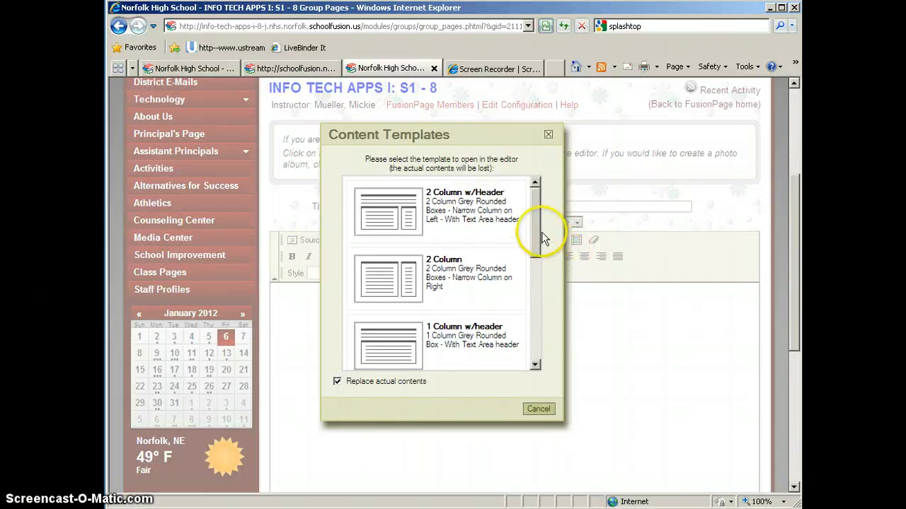
{"action": "left_click_drag", "start_coordinate": [535, 213], "coordinate": [531, 303]}
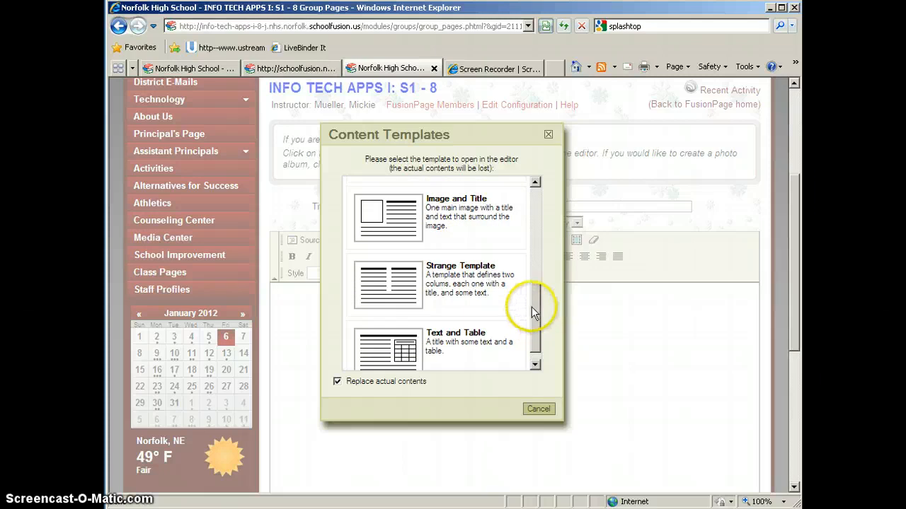
{"action": "scroll", "coordinate": [531, 328], "scroll_direction": "down", "scroll_amount": 1}
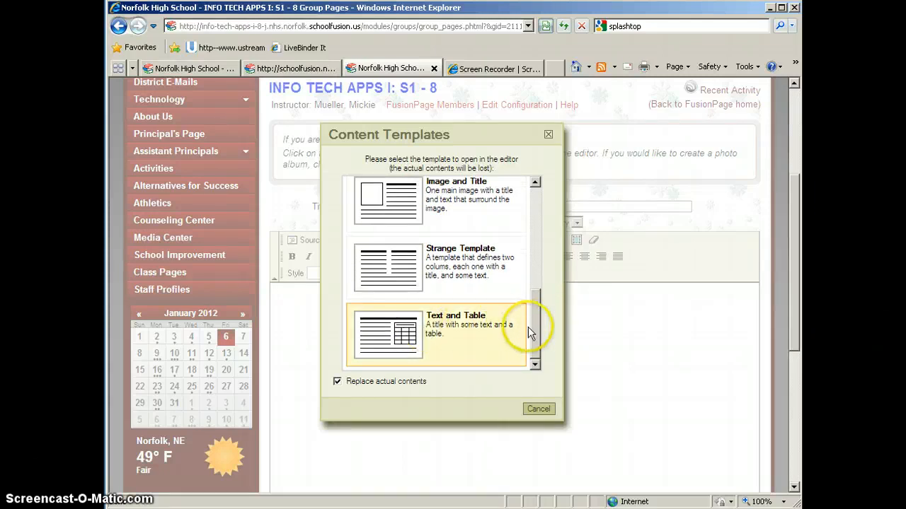
{"action": "left_click_drag", "start_coordinate": [532, 322], "coordinate": [532, 241]}
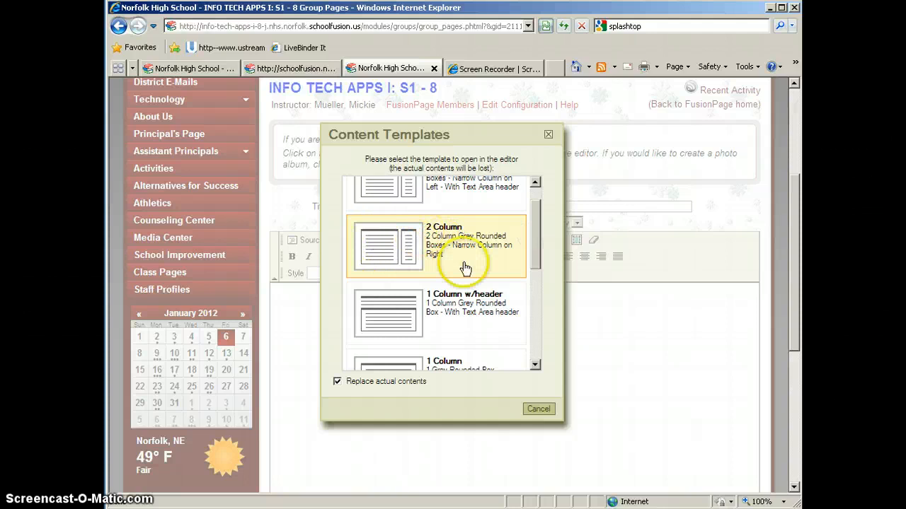
{"action": "left_click_drag", "start_coordinate": [534, 243], "coordinate": [536, 212]}
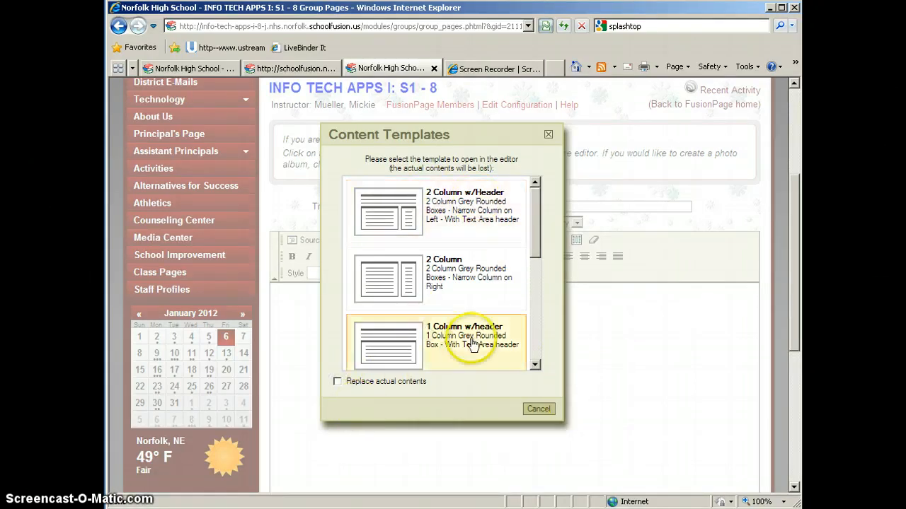
{"action": "left_click", "coordinate": [337, 383]}
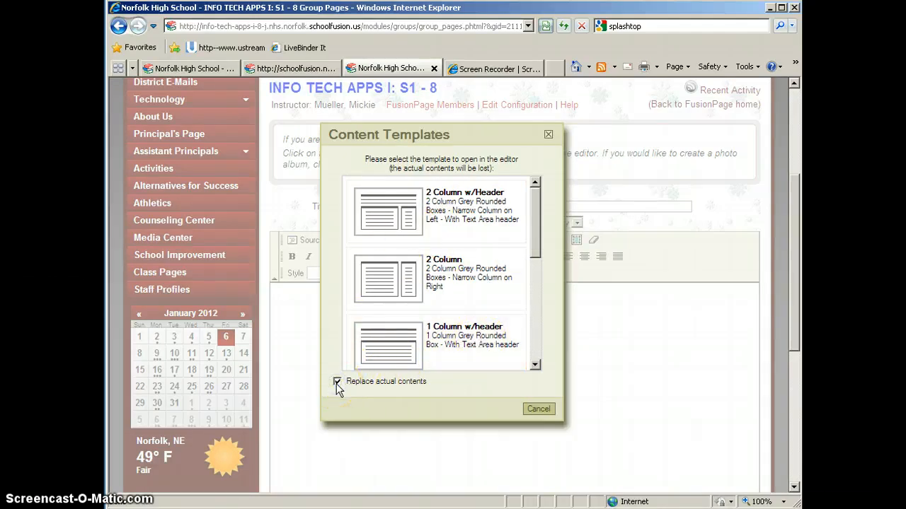
{"action": "left_click", "coordinate": [460, 215]}
Examine the headings, image placeholders and two text columns of the template in the editor
{"action": "left_click_drag", "start_coordinate": [800, 273], "coordinate": [795, 358]}
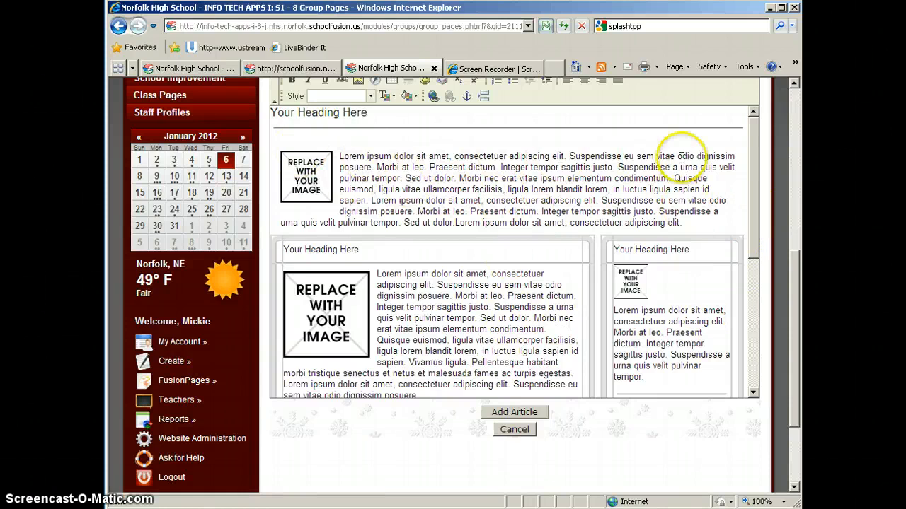
{"action": "left_click_drag", "start_coordinate": [755, 162], "coordinate": [755, 226]}
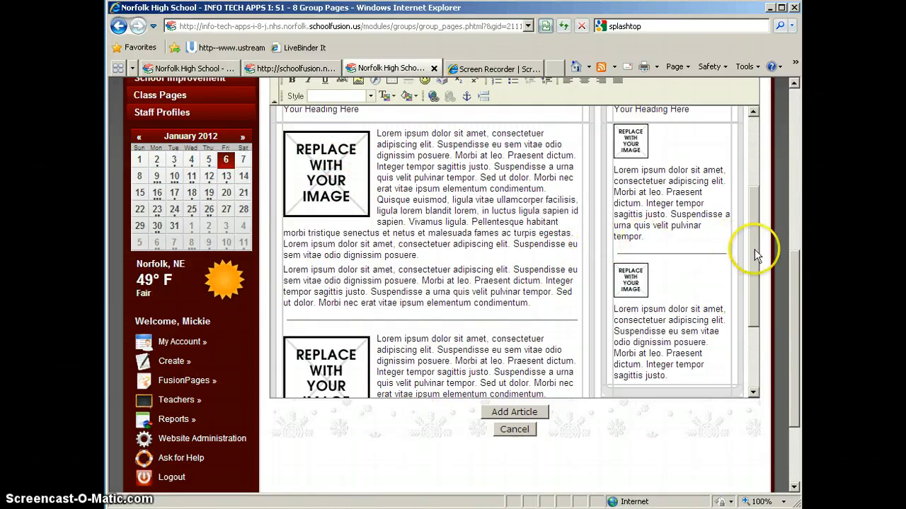
{"action": "left_click_drag", "start_coordinate": [758, 251], "coordinate": [758, 223]}
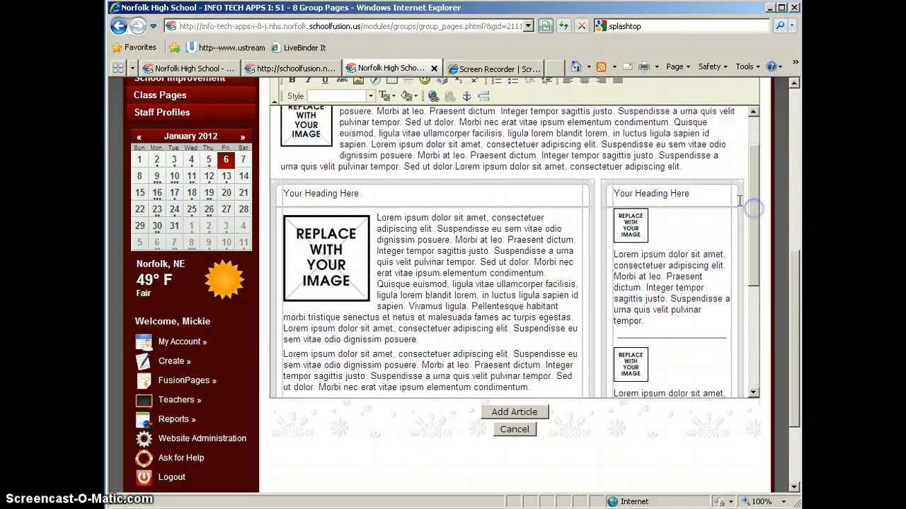
{"action": "left_click", "coordinate": [598, 184]}
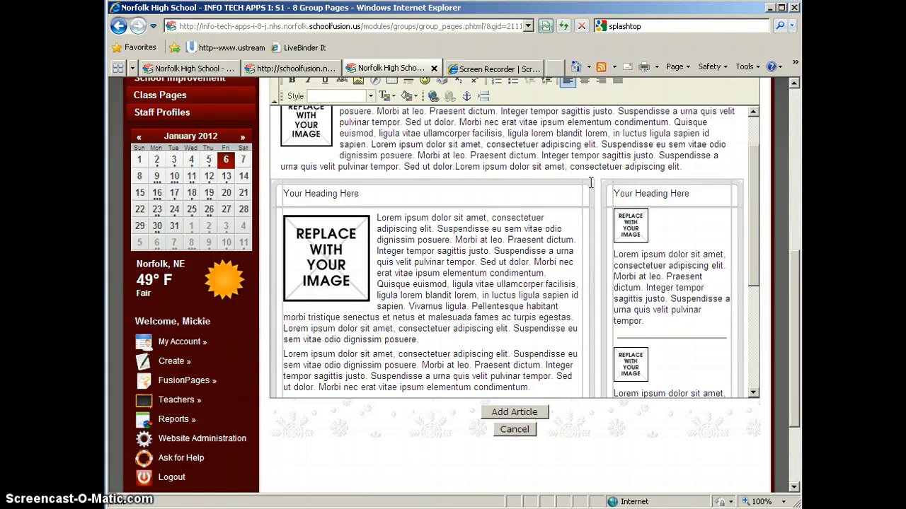
Delete the wide content column beneath the header section of the template and undo that deletion
{"action": "left_click", "coordinate": [593, 184]}
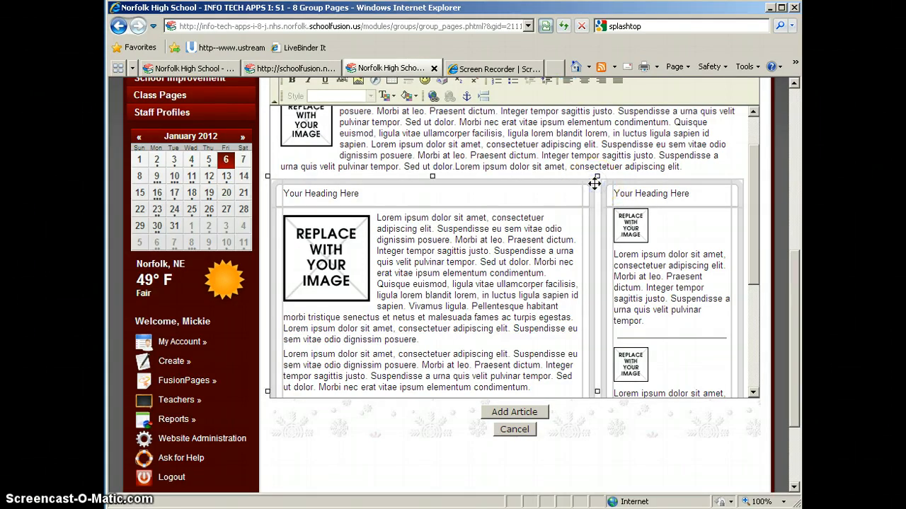
{"action": "key", "text": "Delete"}
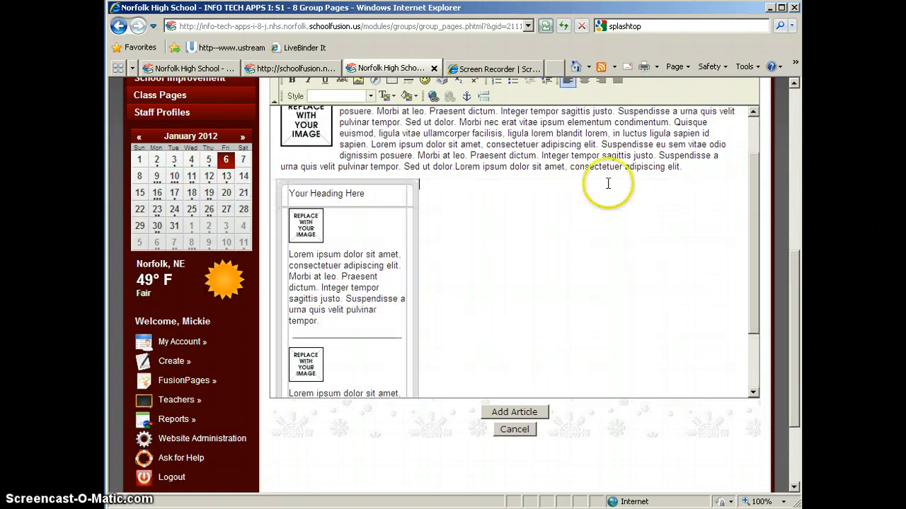
{"action": "left_click_drag", "start_coordinate": [748, 222], "coordinate": [749, 192]}
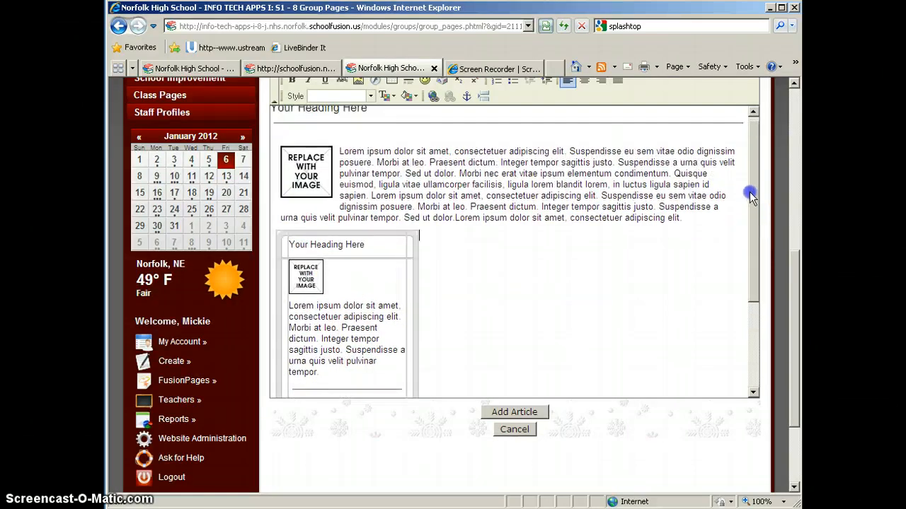
{"action": "left_click_drag", "start_coordinate": [795, 267], "coordinate": [795, 231]}
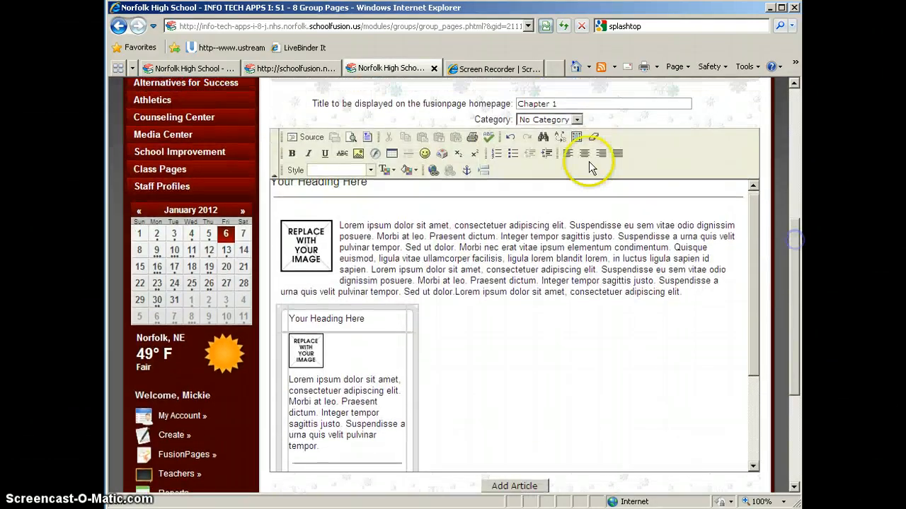
{"action": "left_click", "coordinate": [510, 137]}
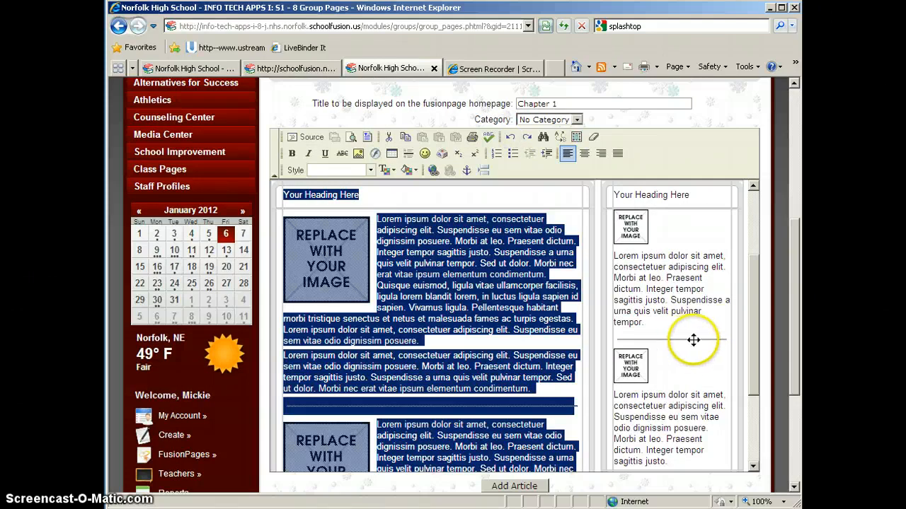
Delete the horizontal divider line between the two image-and-text blocks in the template's narrow column
{"action": "left_click", "coordinate": [694, 340]}
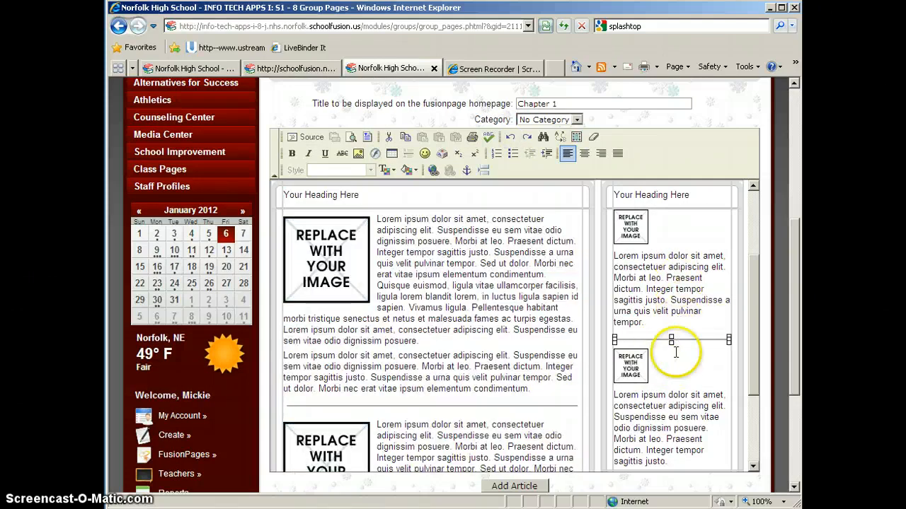
{"action": "key", "text": "Delete"}
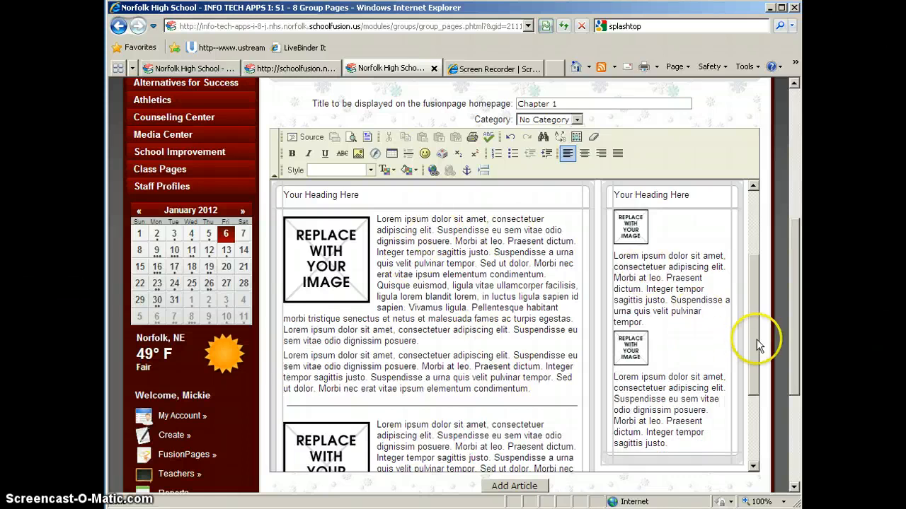
{"action": "left_click_drag", "start_coordinate": [755, 339], "coordinate": [752, 273]}
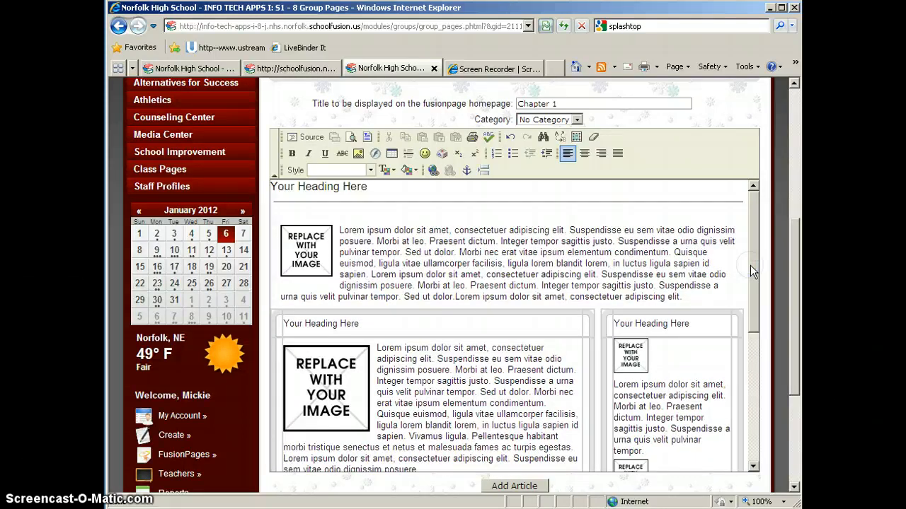